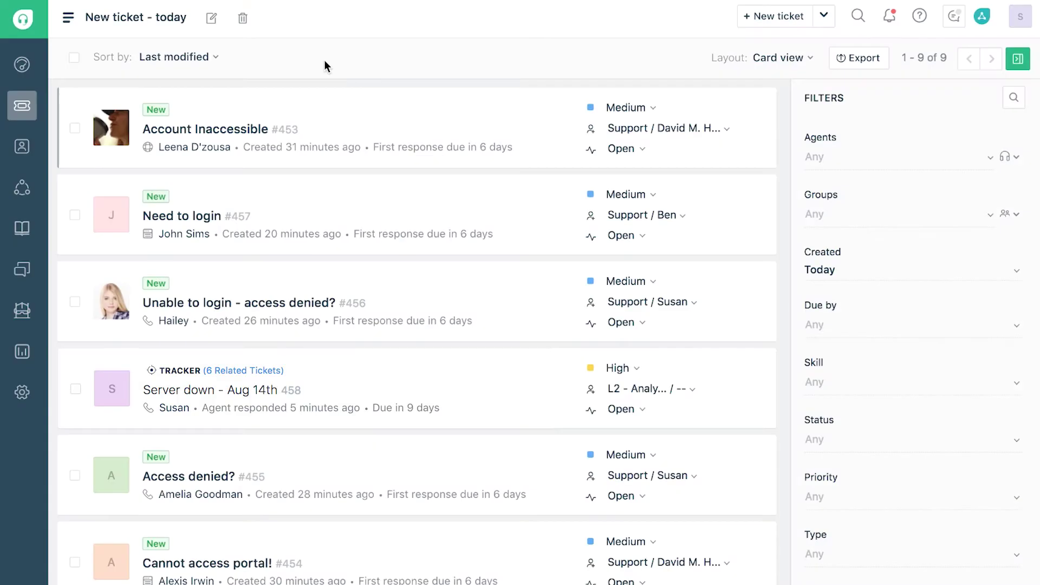
- Link Account Inaccessible, Need to login, Access denied? and other selected access tickets to tracker #458
click(74, 129)
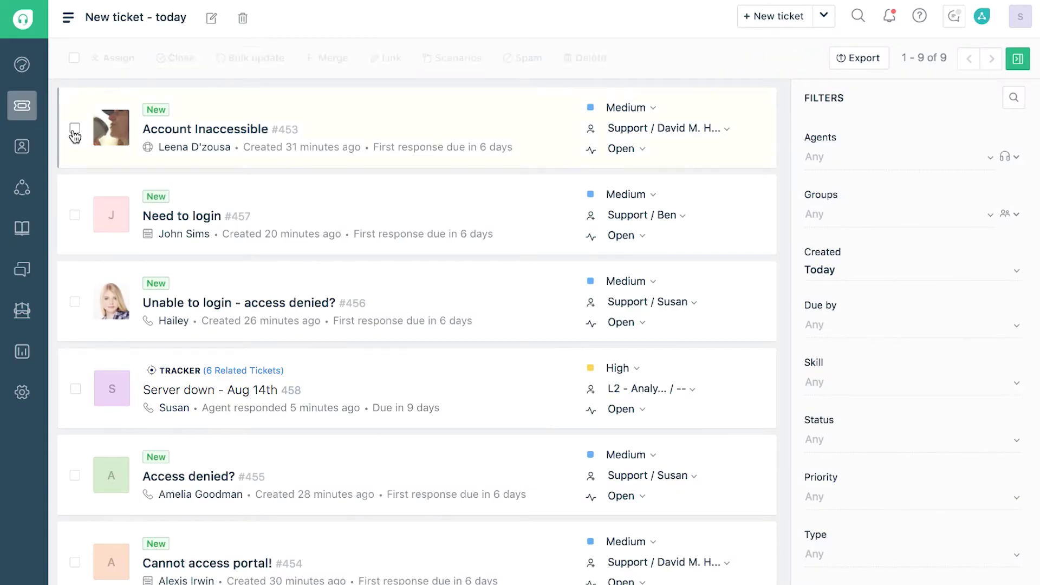
click(75, 215)
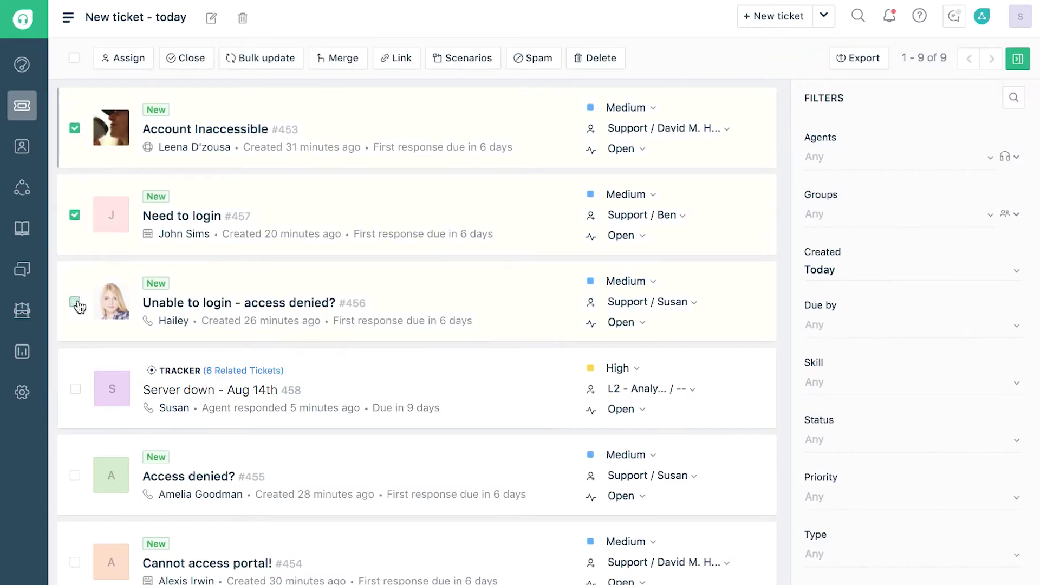
click(75, 476)
click(392, 60)
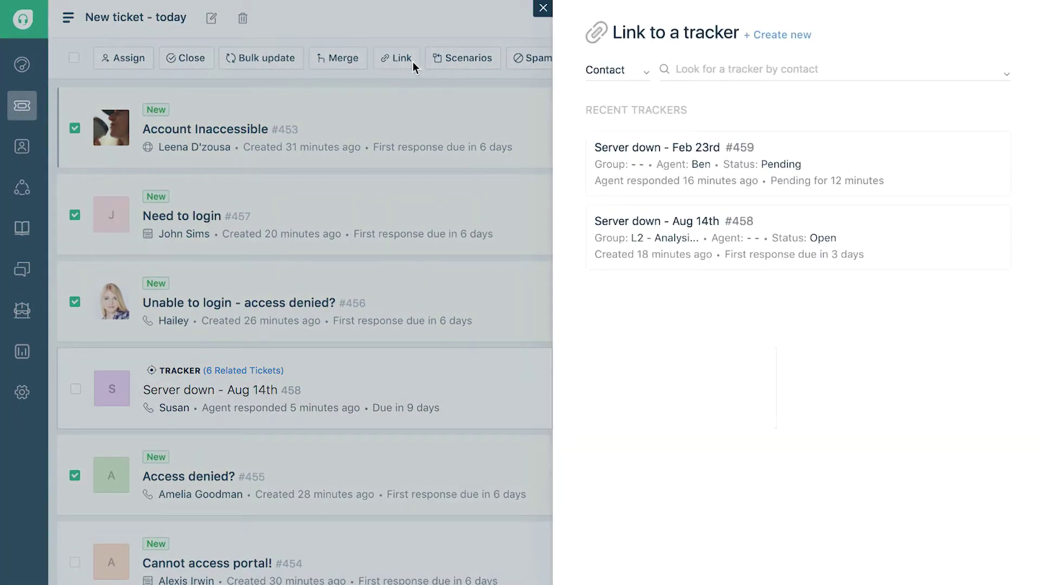
mouse_move(798, 238)
click(987, 240)
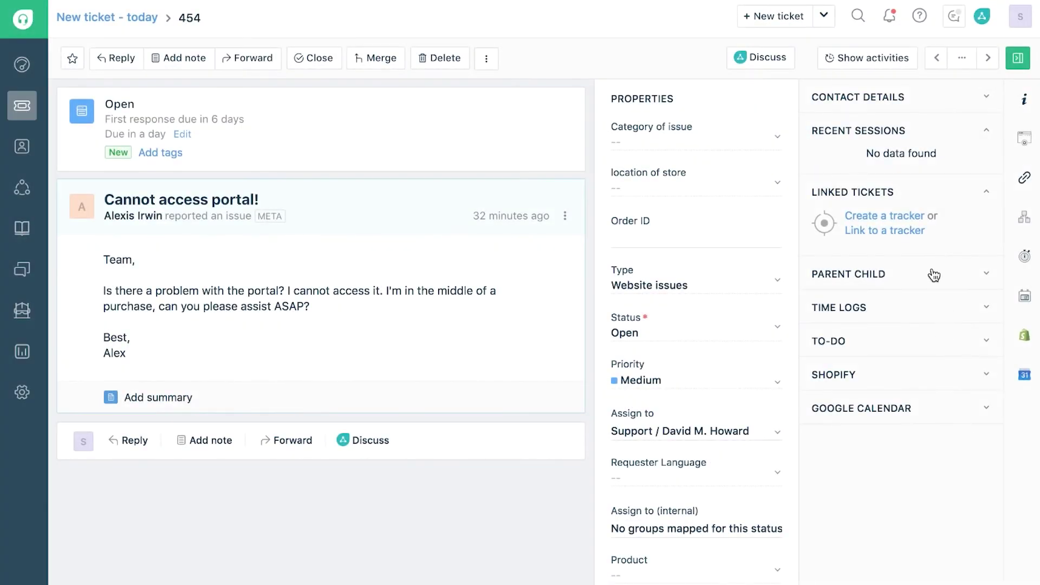
- Link ticket #454 to tracker #458, then list the tracker's six related tickets
click(915, 231)
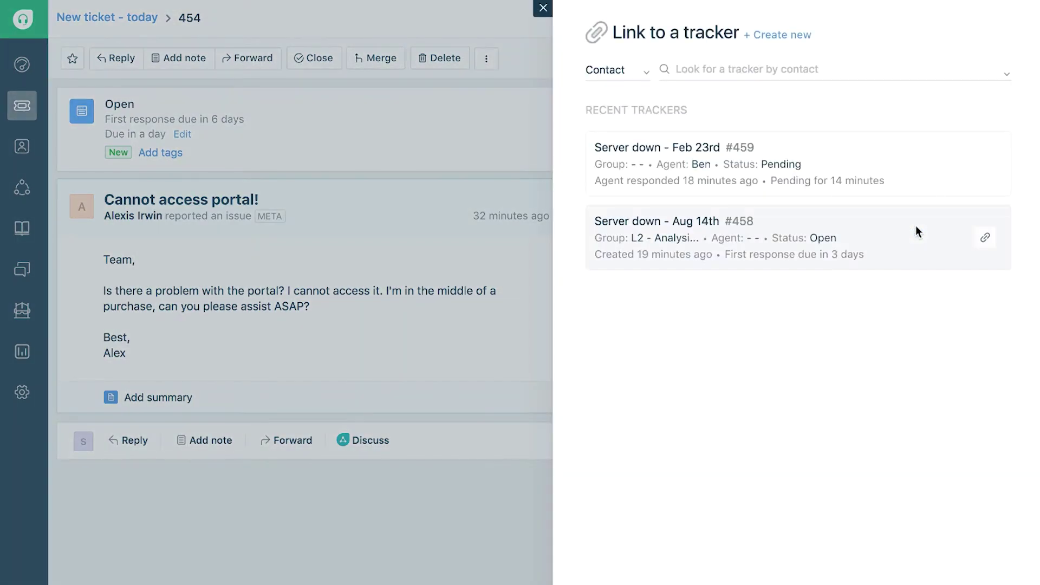
click(982, 241)
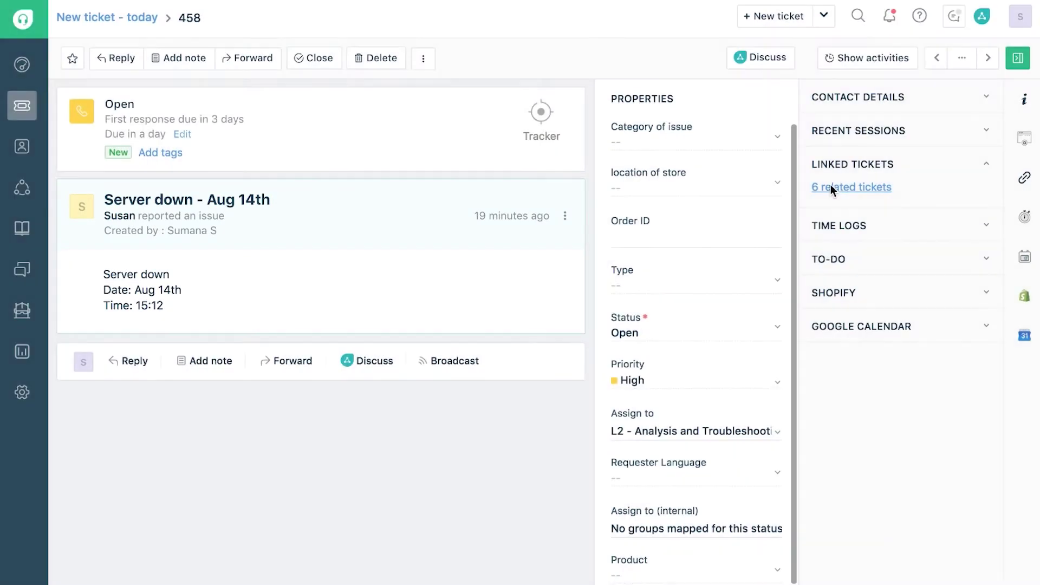
click(831, 187)
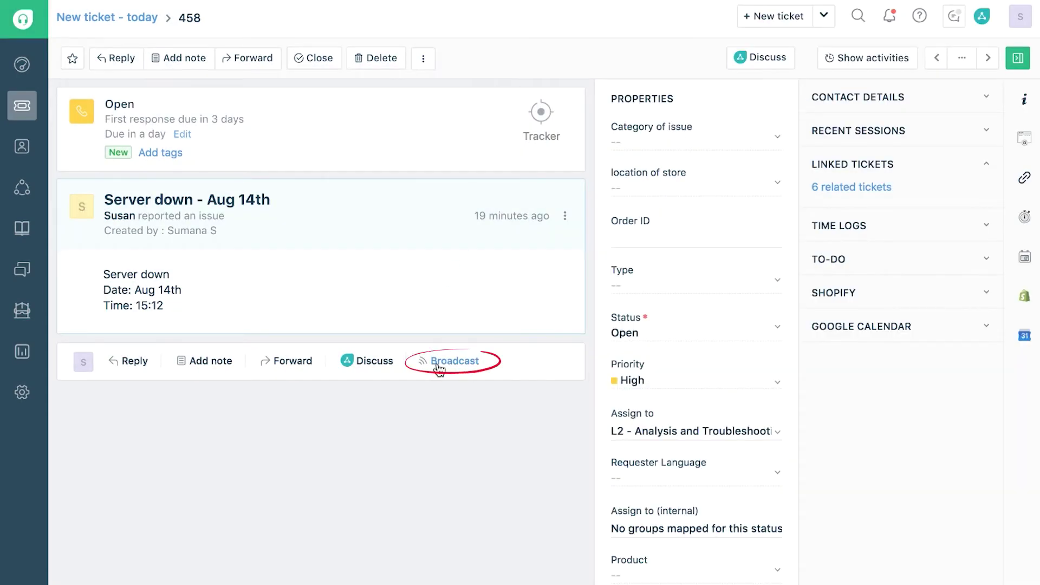
- Broadcast from tracker #458 that the two-hour bug-caused server outage is resolved
click(439, 369)
text(Our servers were down for the last two hours due to a bug. This issue has been resolved and it will work seamlessly now. Sorry for the inconvenience caused.)
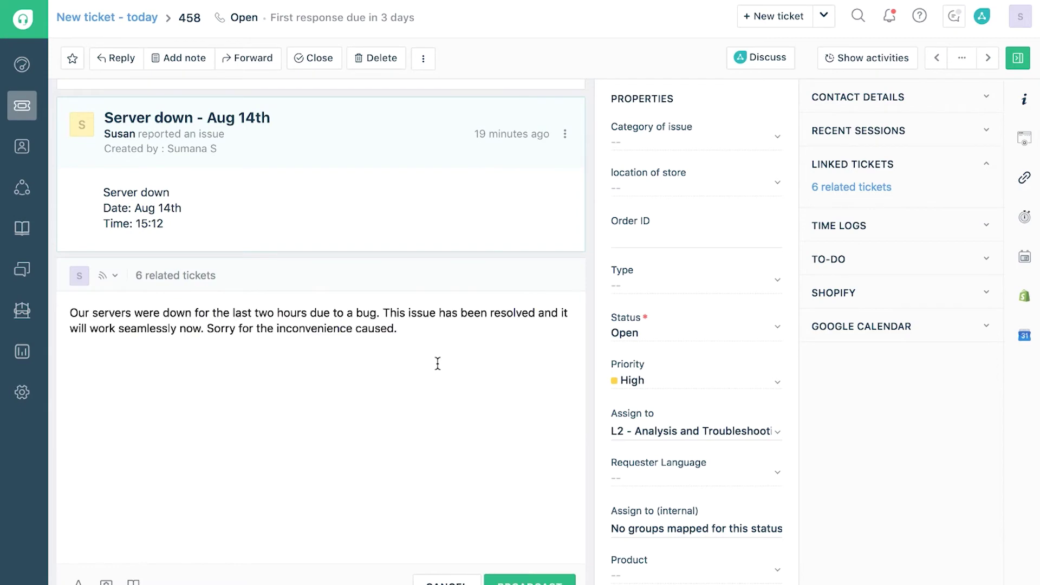
scroll(471, 423, down, 2)
click(527, 520)
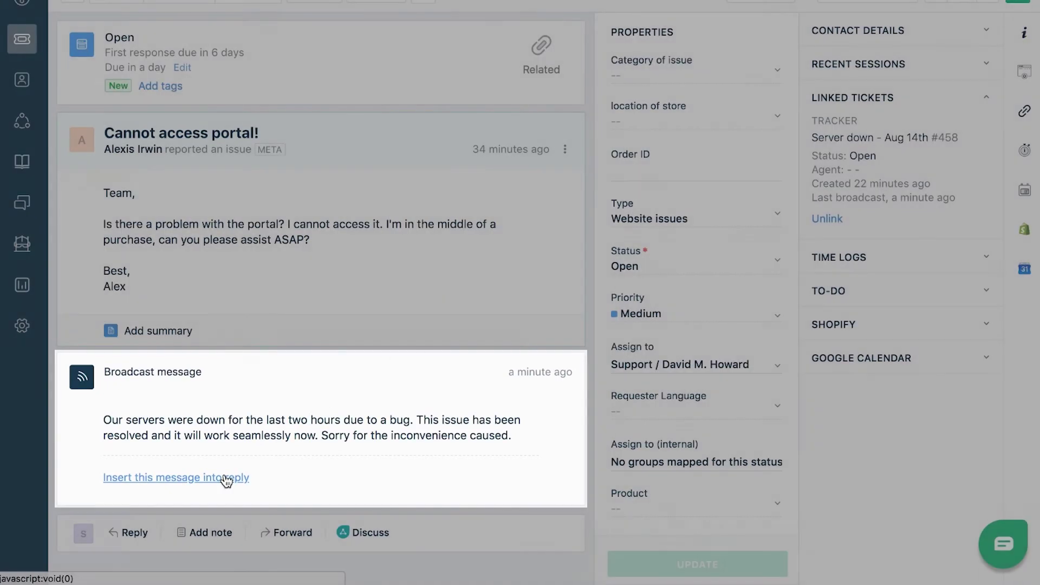
- Send ticket #454's customer a reply containing the broadcast outage message
click(225, 477)
click(521, 548)
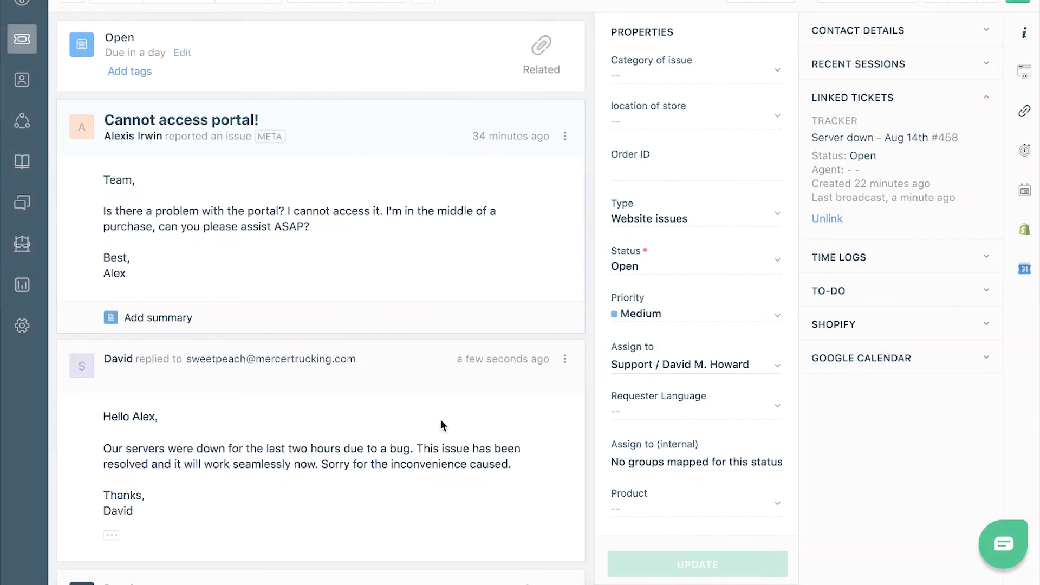